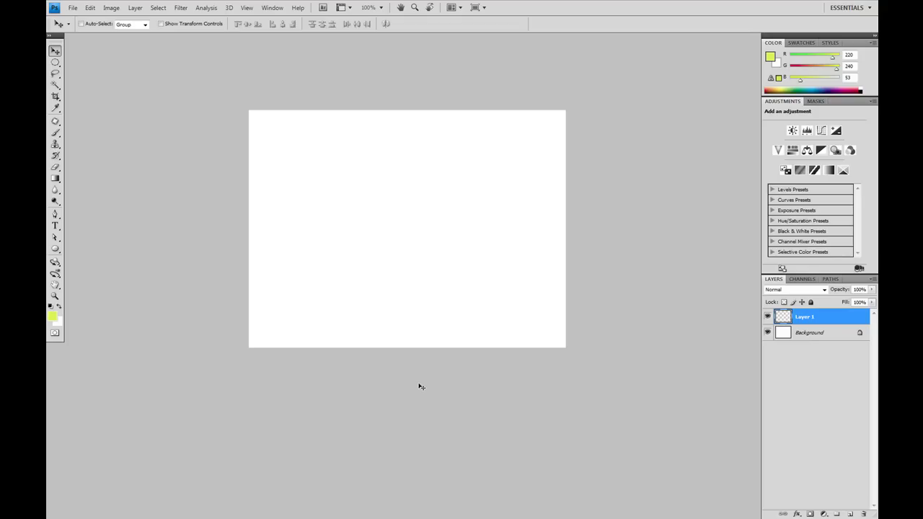
Step: Add an empty layer above Layer 1 and draw a yellow-green circle near the canvas centre on Layer 1
key(ctrl+shift+n)
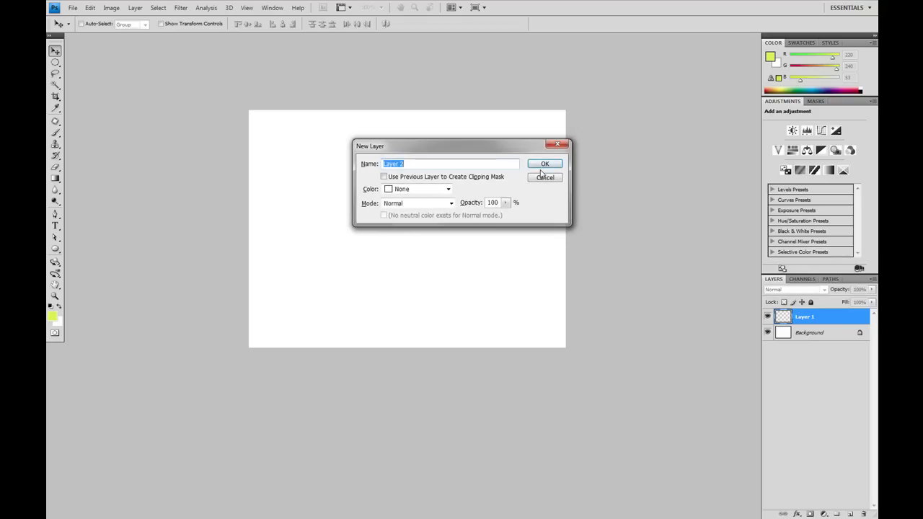
click(545, 164)
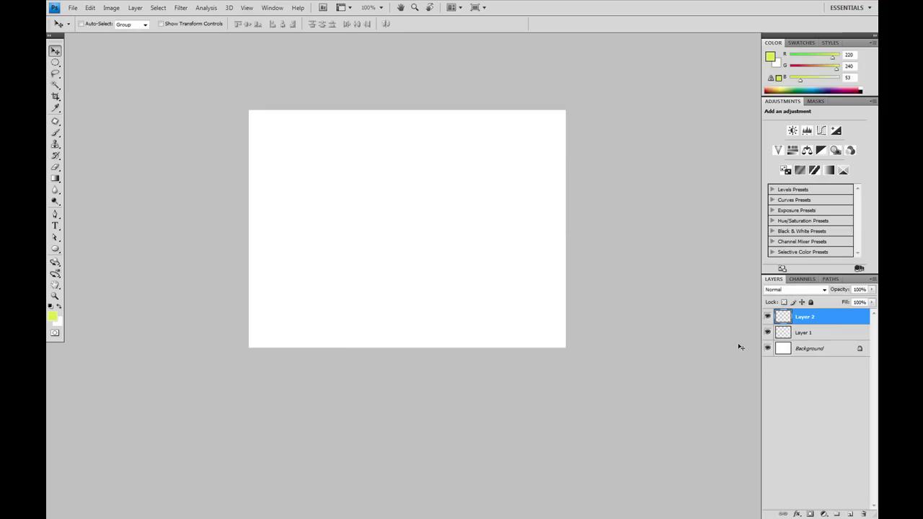
click(784, 335)
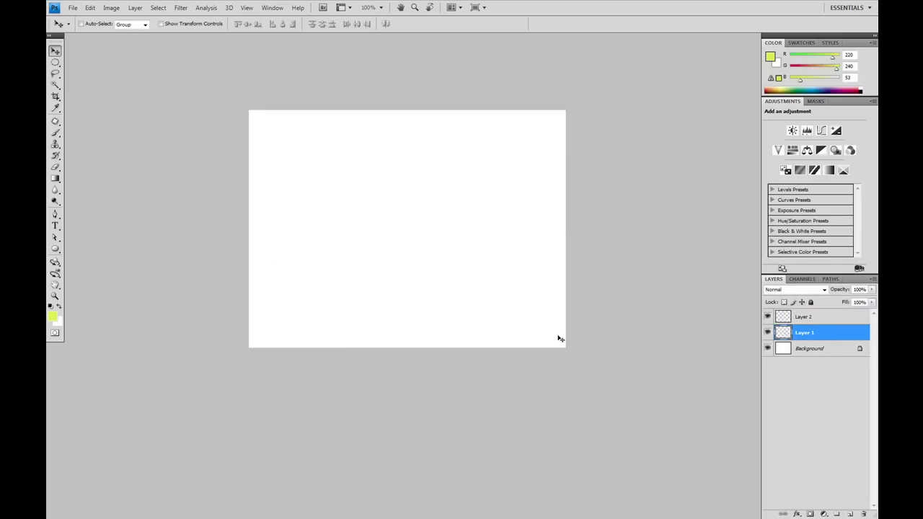
click(54, 249)
drag(342, 181, 437, 275)
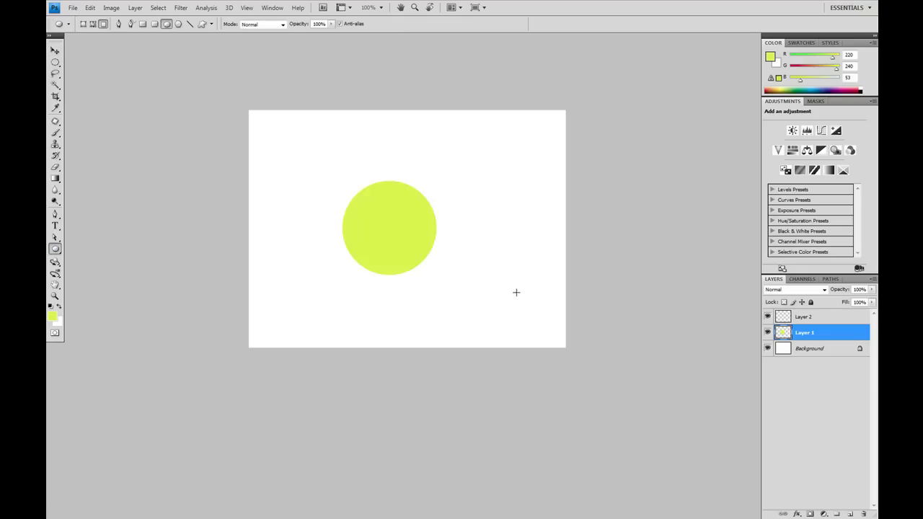
Step: Set the foreground colour to the red ff3600
click(53, 316)
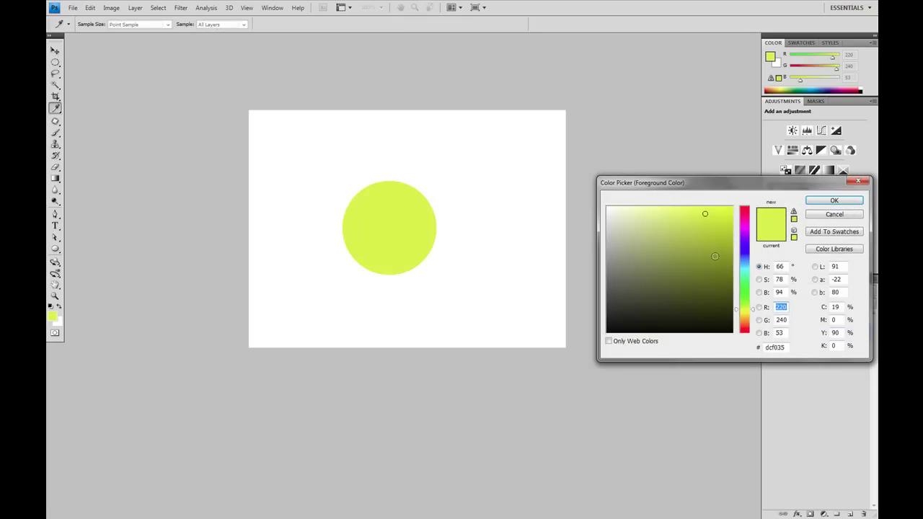
mouse_move(745, 311)
mouse_down()
mouse_move(745, 283)
mouse_move(745, 328)
mouse_up()
click(716, 211)
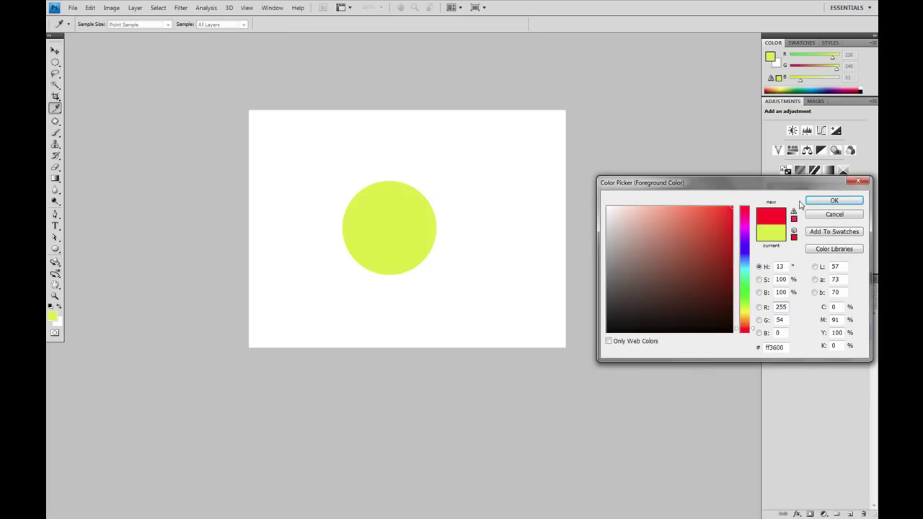
click(834, 201)
Step: Draw a red circle of similar size on Layer 2, overlapping the right edge of the yellow-green circle
key(u)
key(ctrl+shift+alt+n)
drag(414, 192, 534, 286)
key(v)
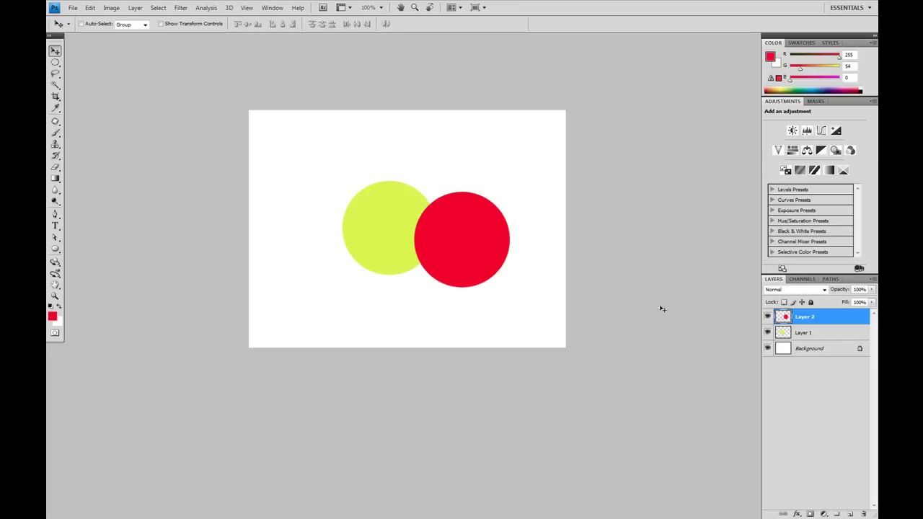
Step: Move the two circles apart on their separate layers, and place the red circle over the right half of the yellow-green one
click(803, 332)
click(801, 318)
drag(460, 249, 476, 230)
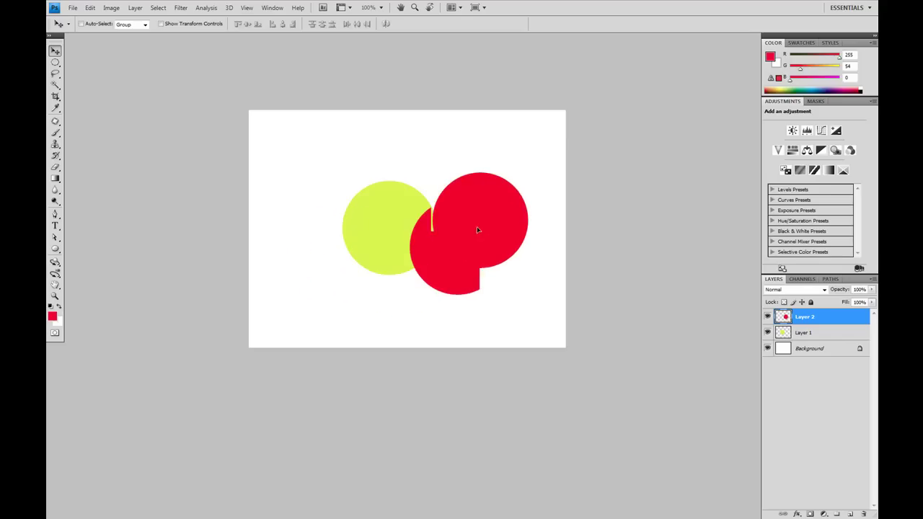
click(805, 333)
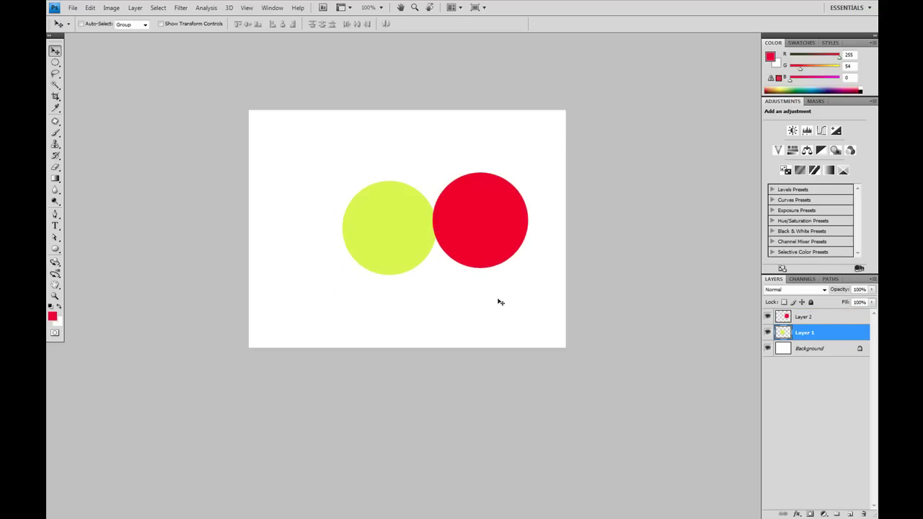
drag(397, 248, 356, 247)
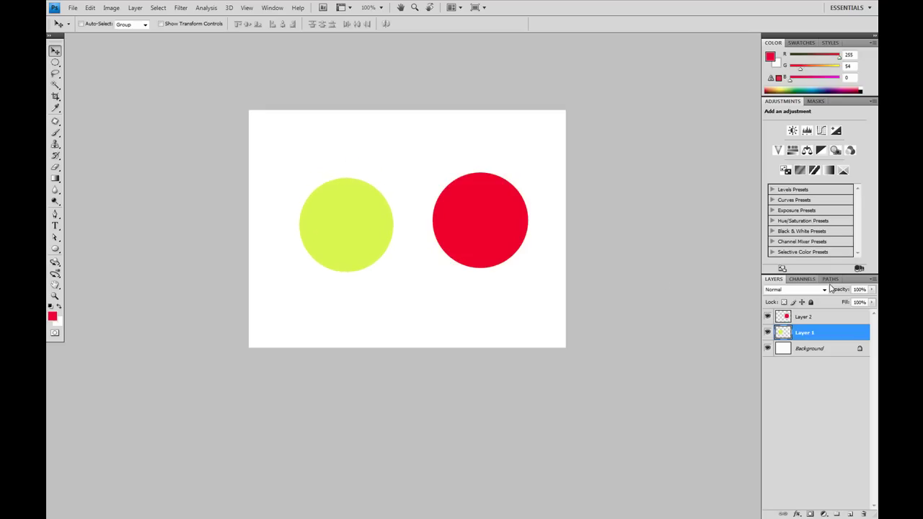
click(815, 317)
drag(503, 253, 414, 258)
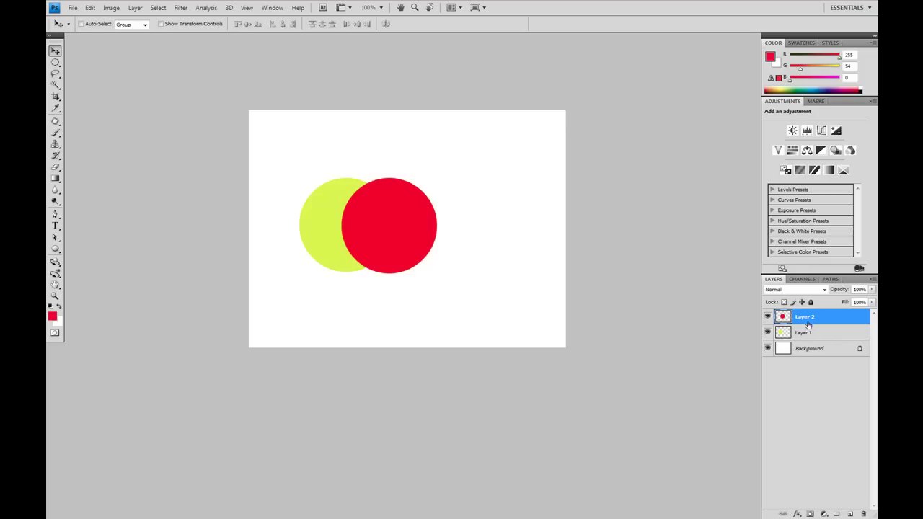
double_click(805, 317)
mouse_move(805, 317)
mouse_down()
mouse_move(808, 333)
mouse_move(811, 316)
mouse_up()
click(873, 291)
click(827, 318)
click(809, 334)
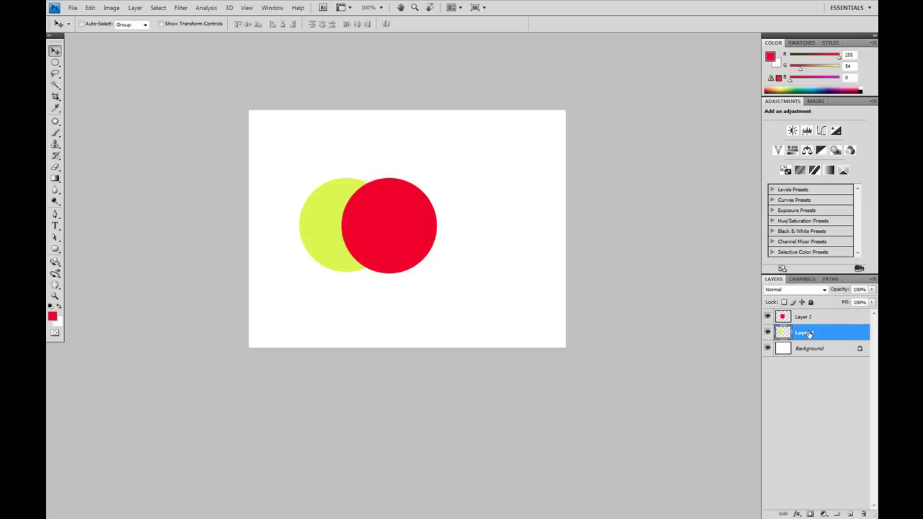
click(808, 318)
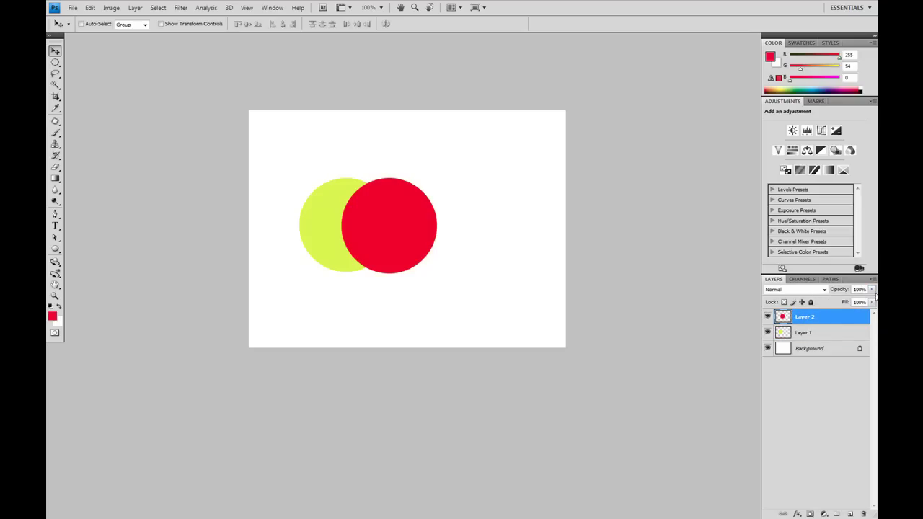
Step: Lower Layer 2's opacity to make the red circle semi-transparent, and restore it to 100%
click(874, 293)
drag(870, 304, 844, 303)
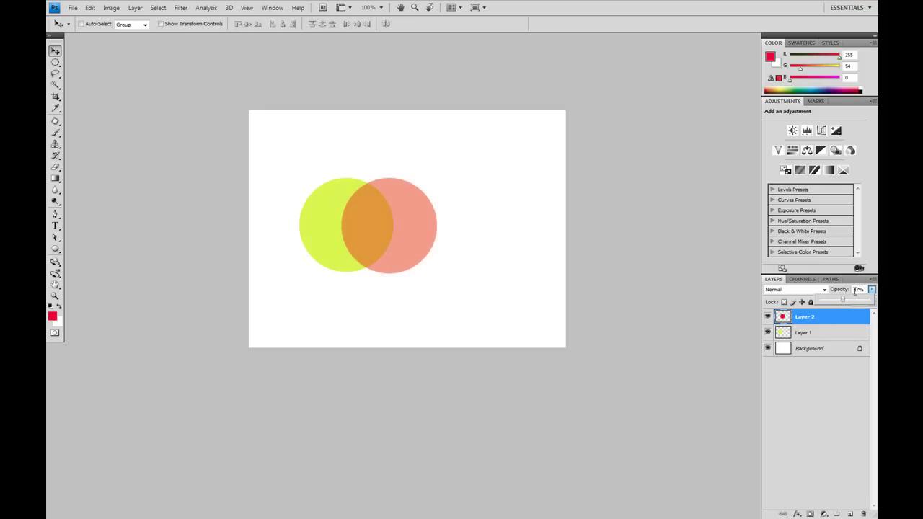
click(852, 303)
drag(852, 302, 873, 303)
click(829, 320)
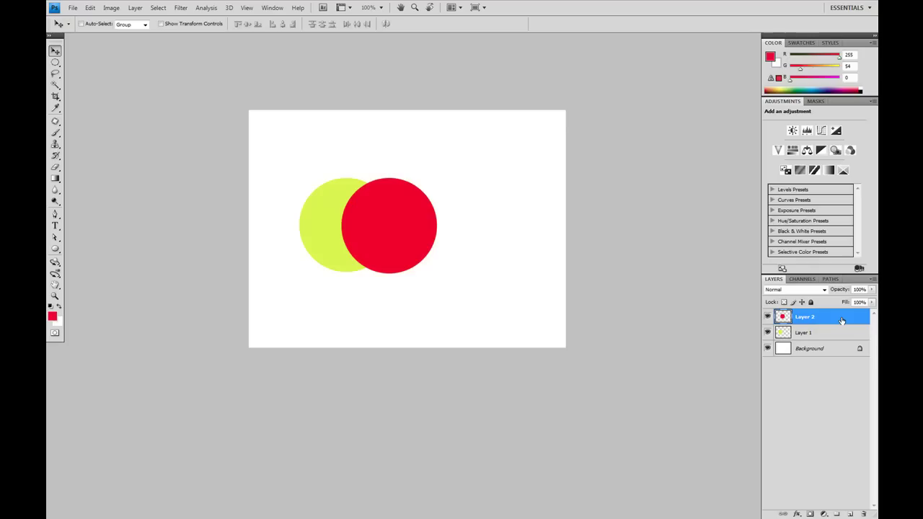
Step: Try Layer 2 opacities of 20%, 40% and 23%, and return the layer to 100%
key(1)
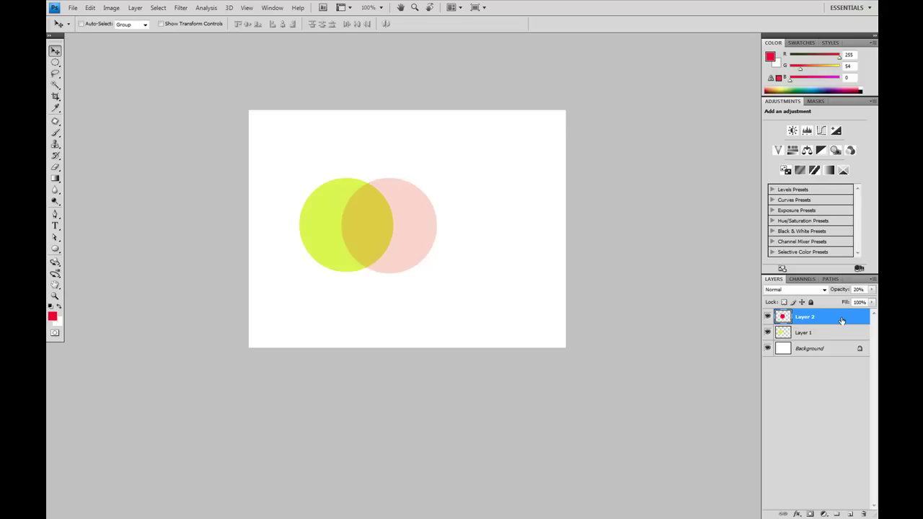
key(3)
key(4)
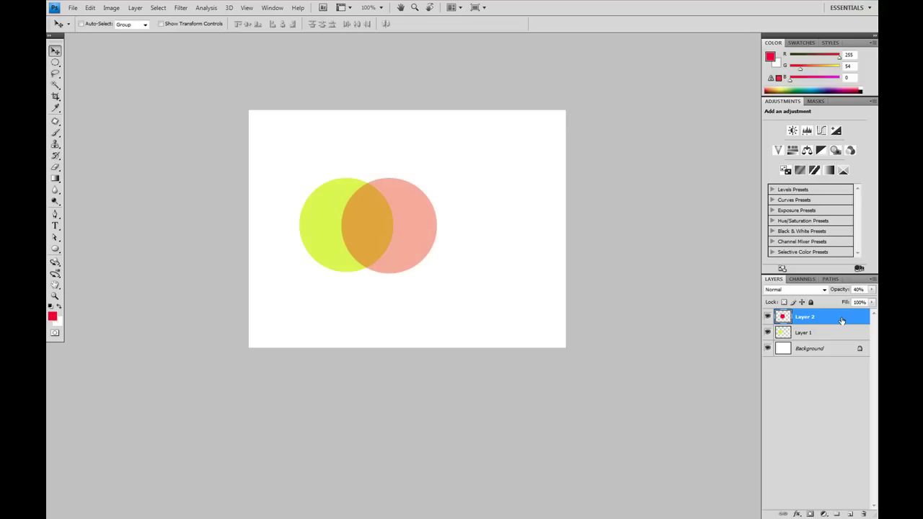
key(2)
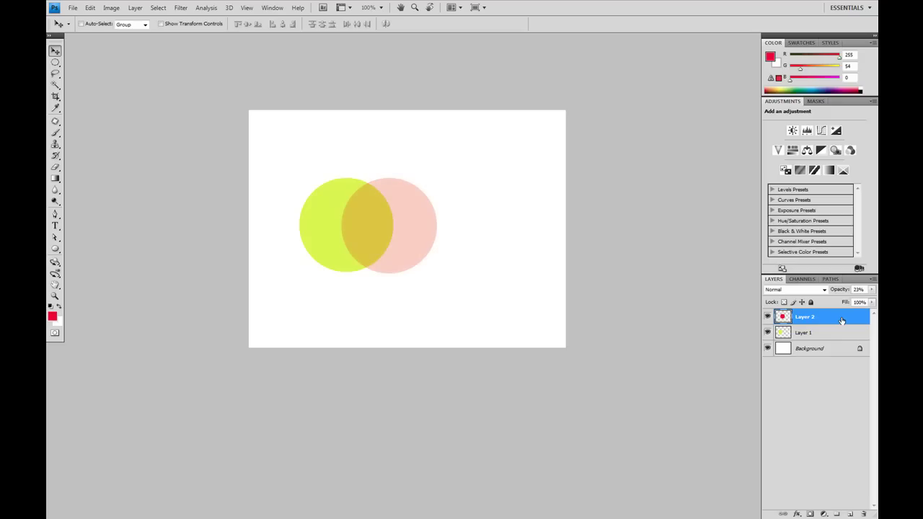
key(0)
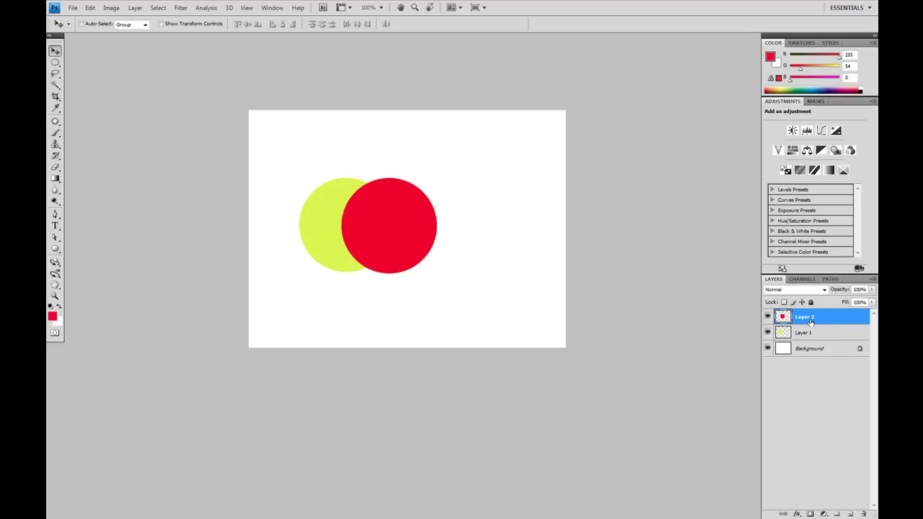
Step: Duplicate the red circle layer four times
drag(811, 322, 850, 515)
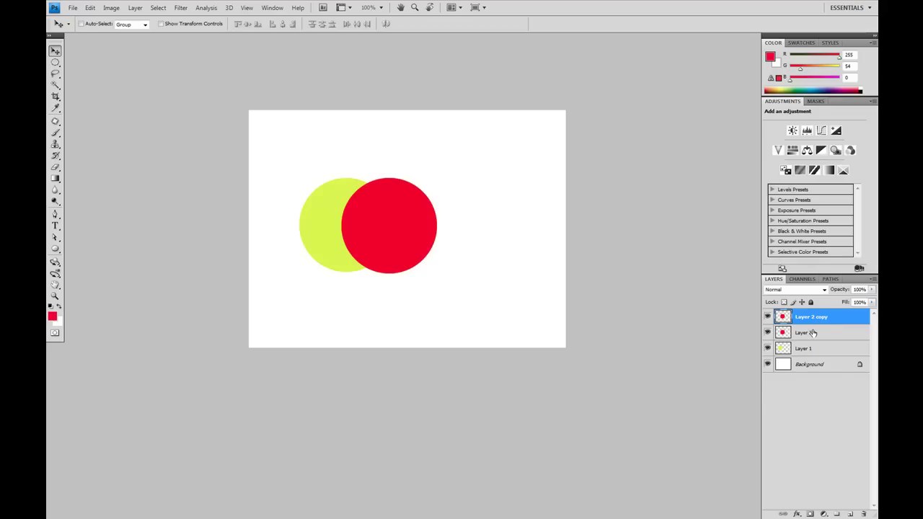
key(ctrl+j)
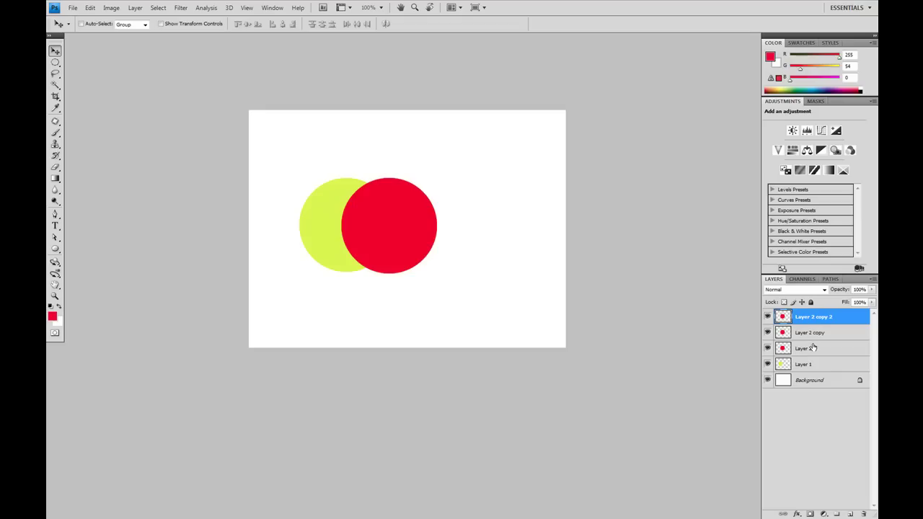
key(ctrl+j)
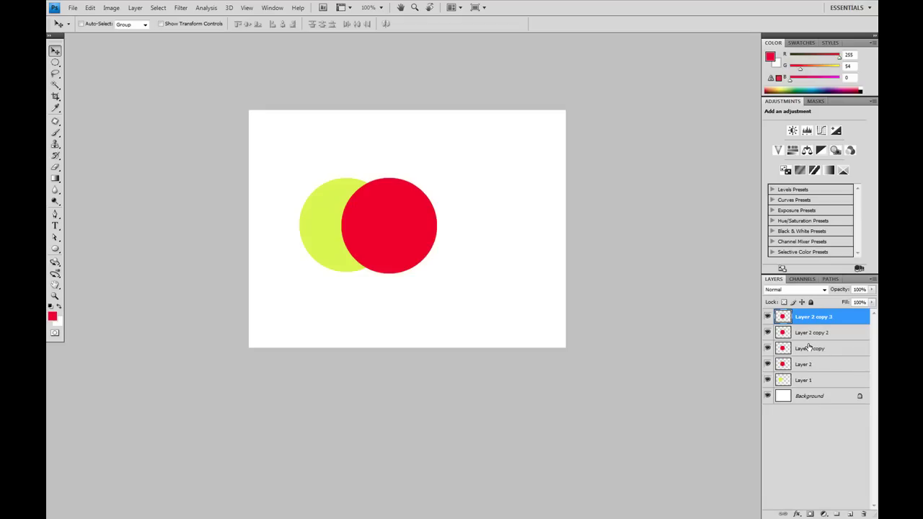
key(ctrl+j)
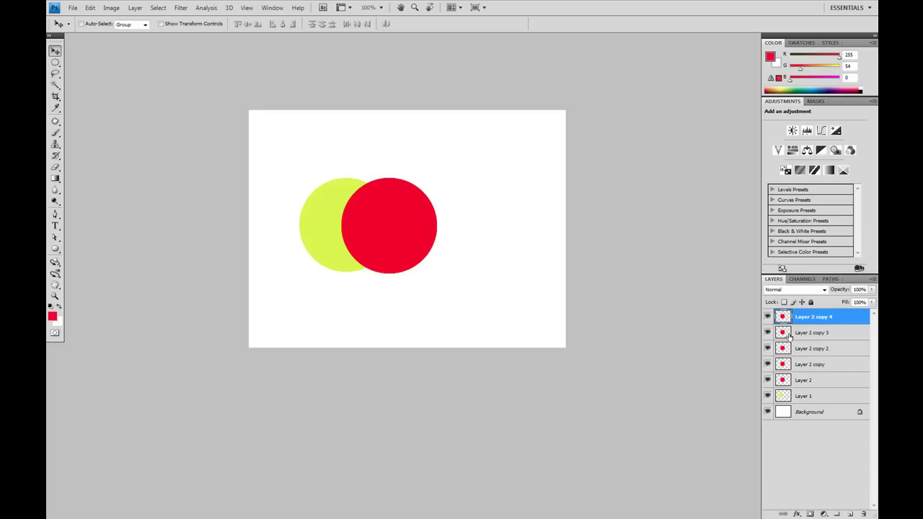
Step: Select the whole range of red circle layers, from Layer 2 copy 4 down to Layer 2
shift+click(809, 382)
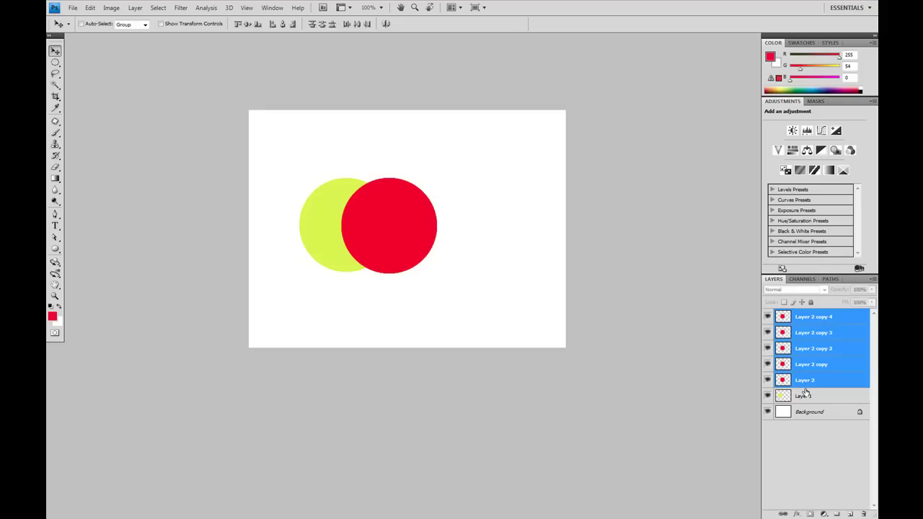
click(811, 322)
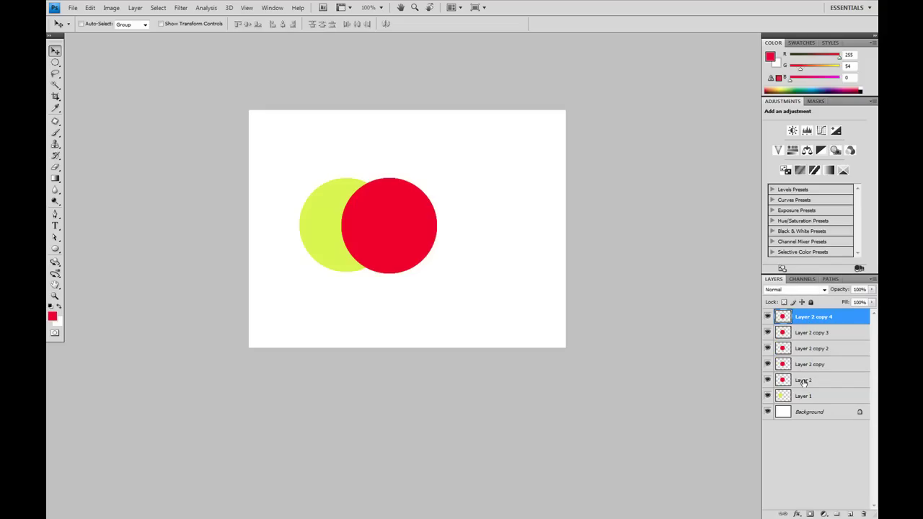
shift+click(804, 382)
Step: Add the five red circle layers to the selection one by one and combine them into a group
click(808, 320)
ctrl+click(807, 334)
ctrl+click(810, 351)
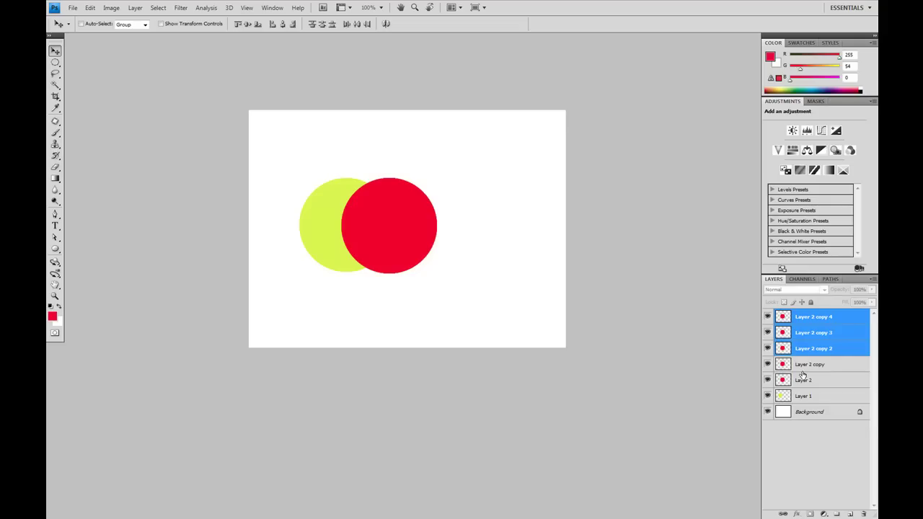
ctrl+click(806, 365)
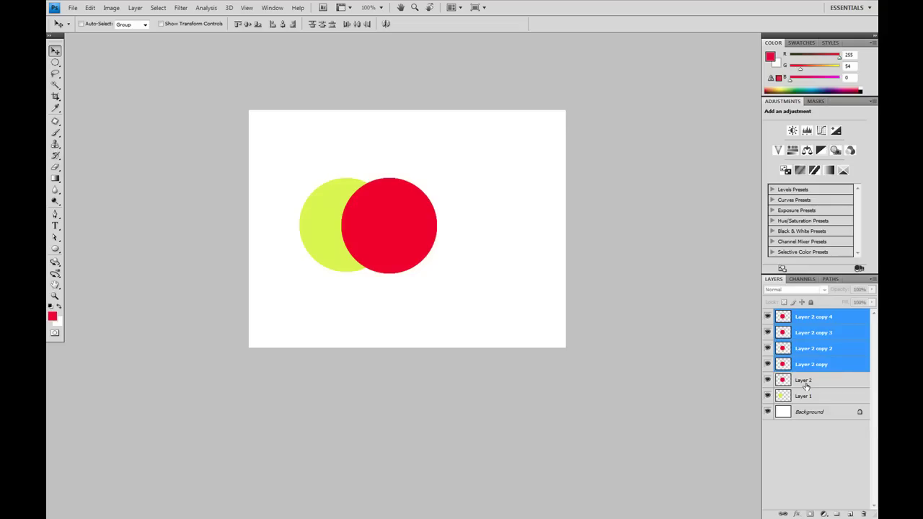
ctrl+click(806, 380)
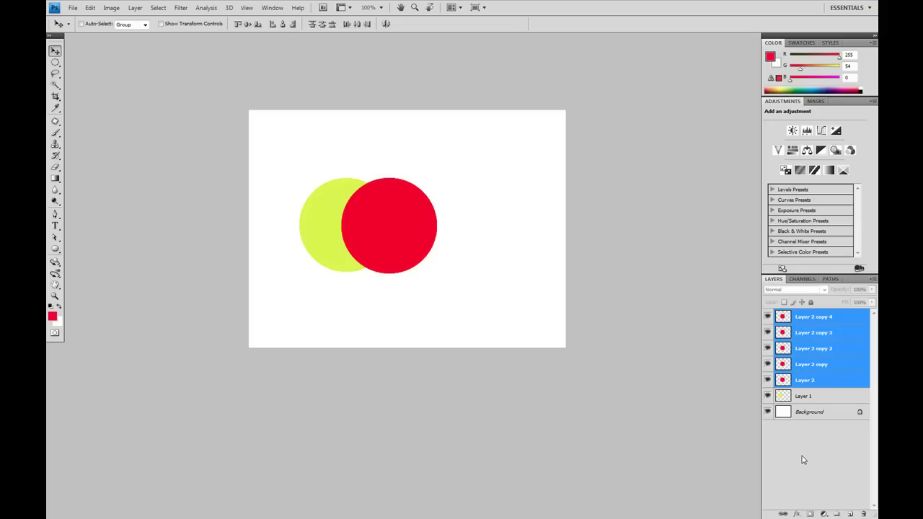
key(ctrl+g)
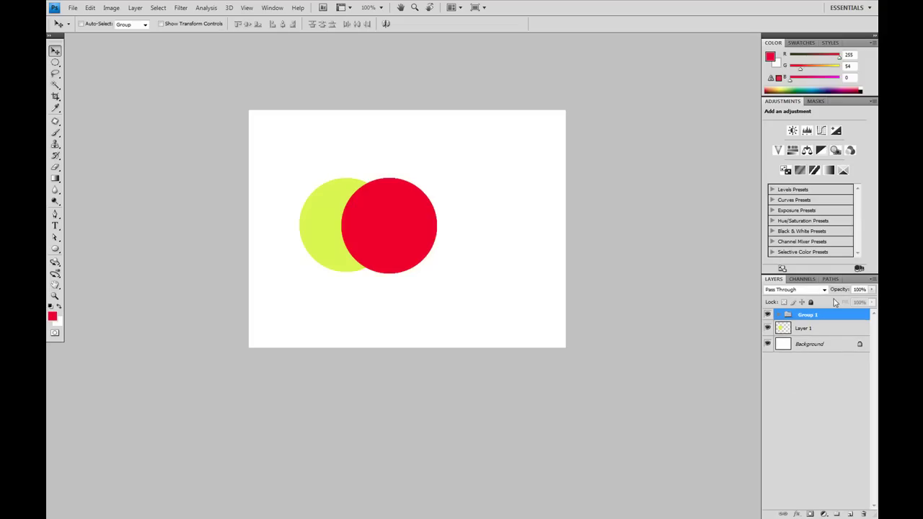
Step: Hide and show Group 1, and try its opacity setting, leaving it at 100%
click(768, 315)
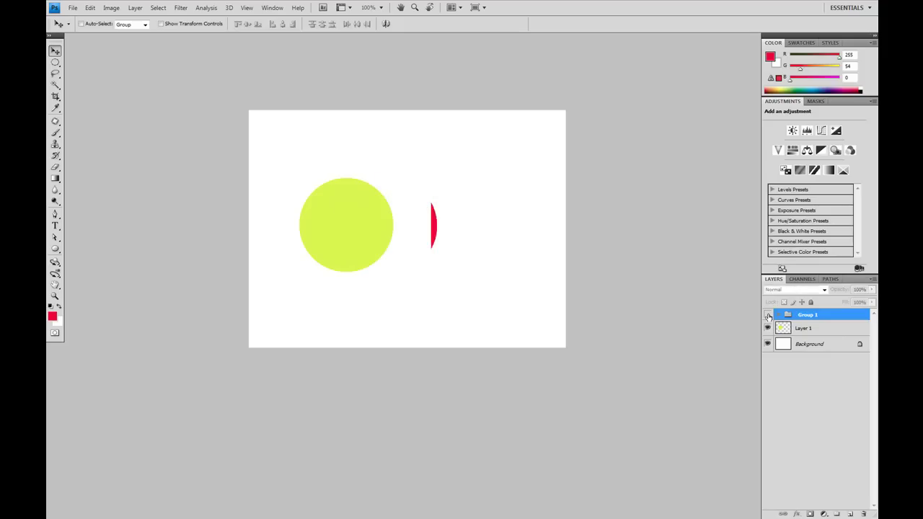
click(768, 315)
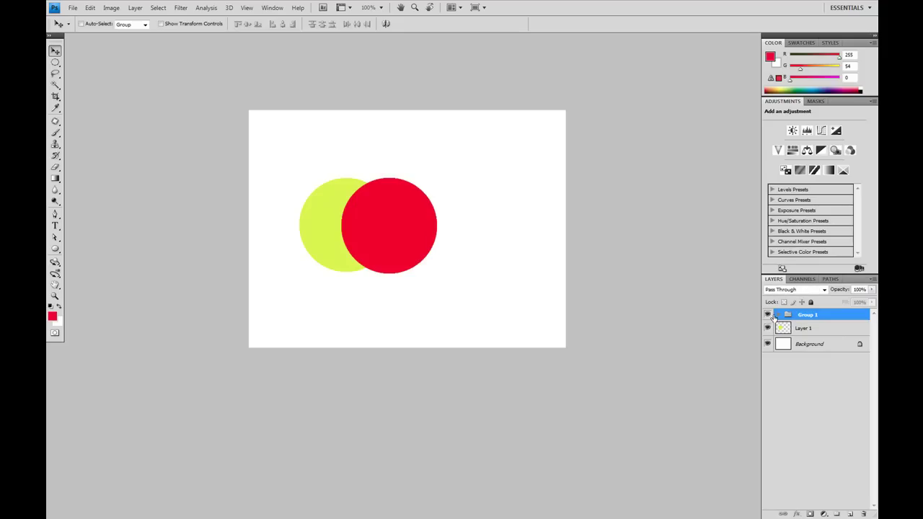
click(871, 289)
mouse_move(871, 308)
mouse_down()
mouse_move(833, 303)
mouse_move(873, 302)
mouse_up()
Step: Expand and collapse Group 1, and delete the group together with its red circle layers
click(800, 319)
click(779, 316)
click(779, 317)
drag(819, 318, 866, 512)
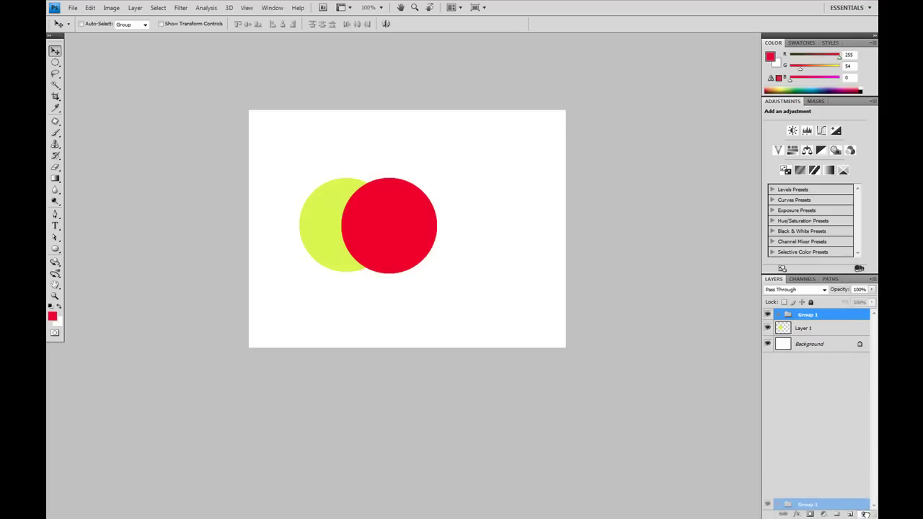
drag(866, 513, 866, 514)
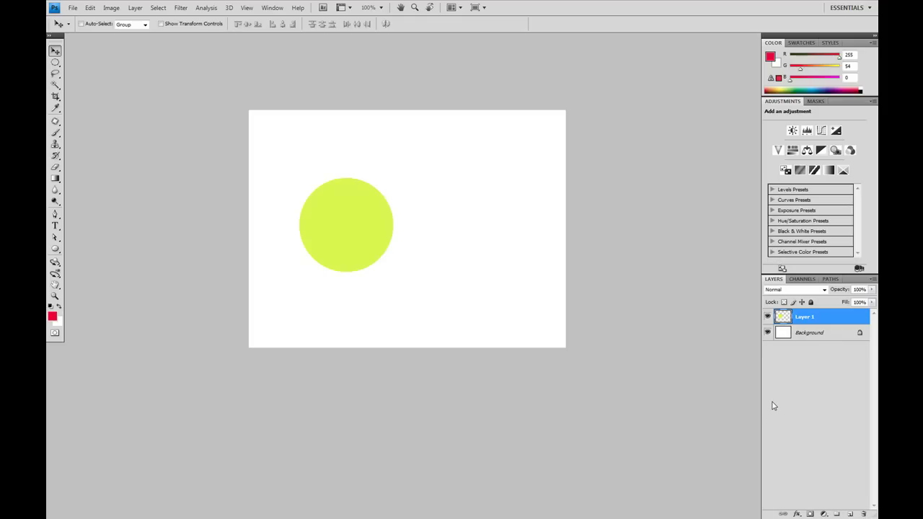